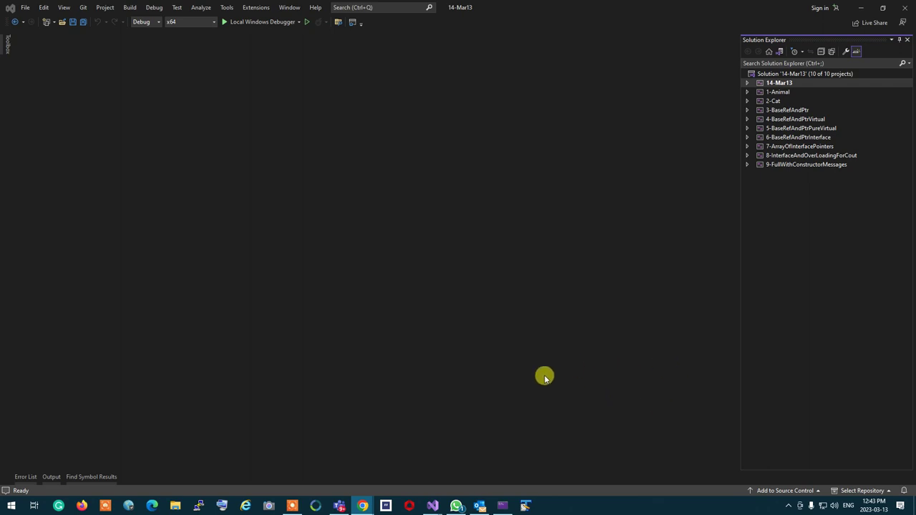
click(355, 501)
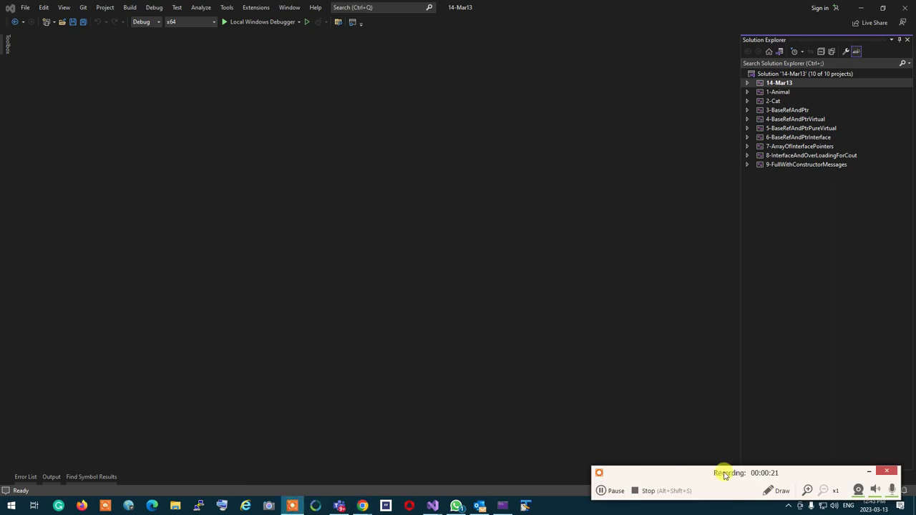
drag(716, 472, 21, 479)
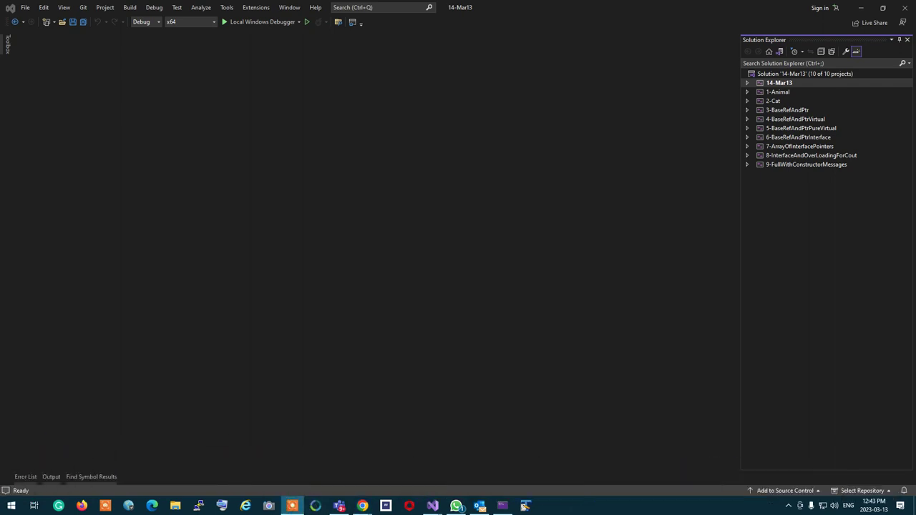